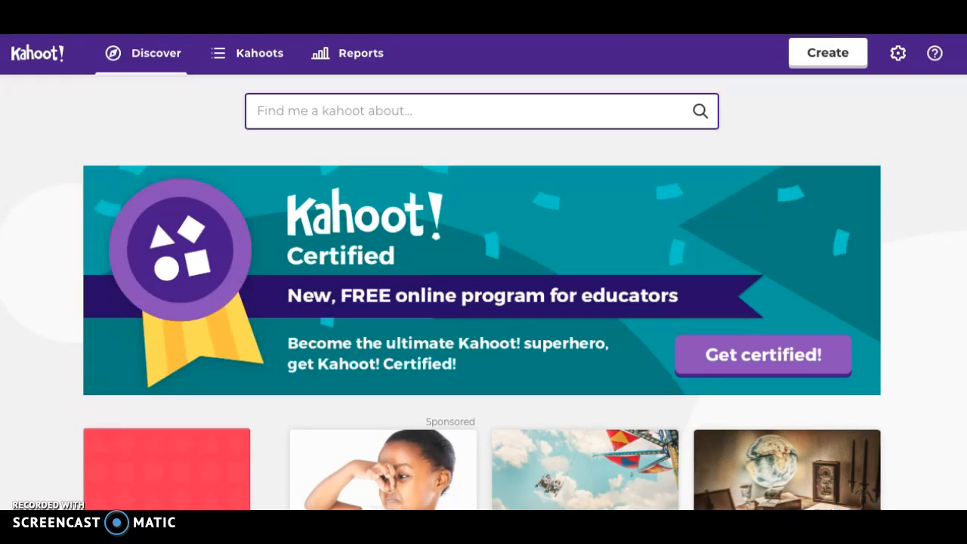
Start creating a new kahoot of the Quiz type and discard the unsaved earlier draft.
click(824, 50)
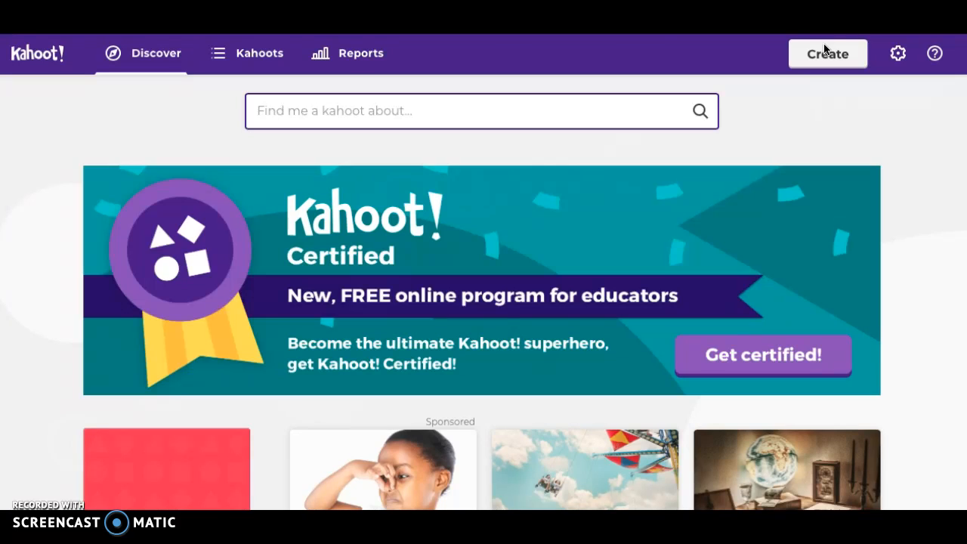
click(824, 50)
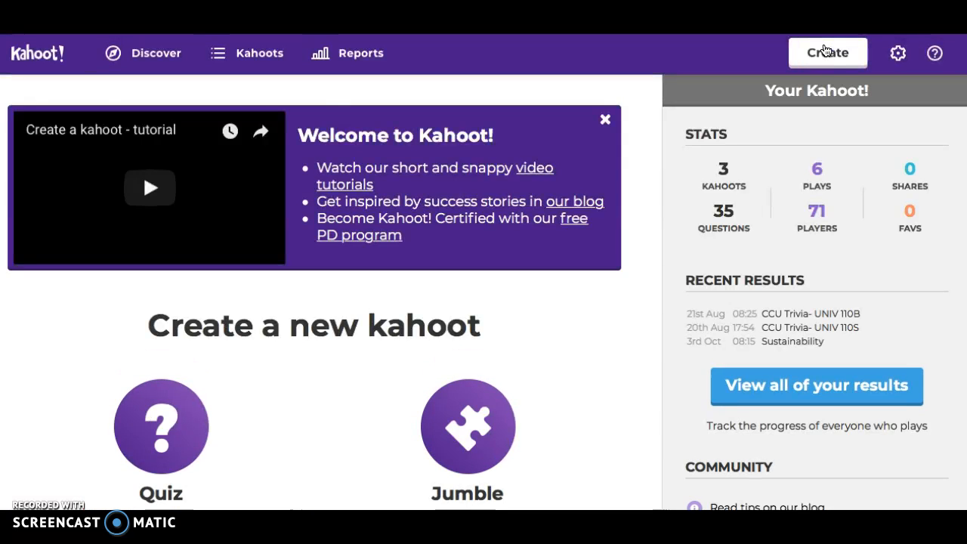
scroll(529, 200, down, 3)
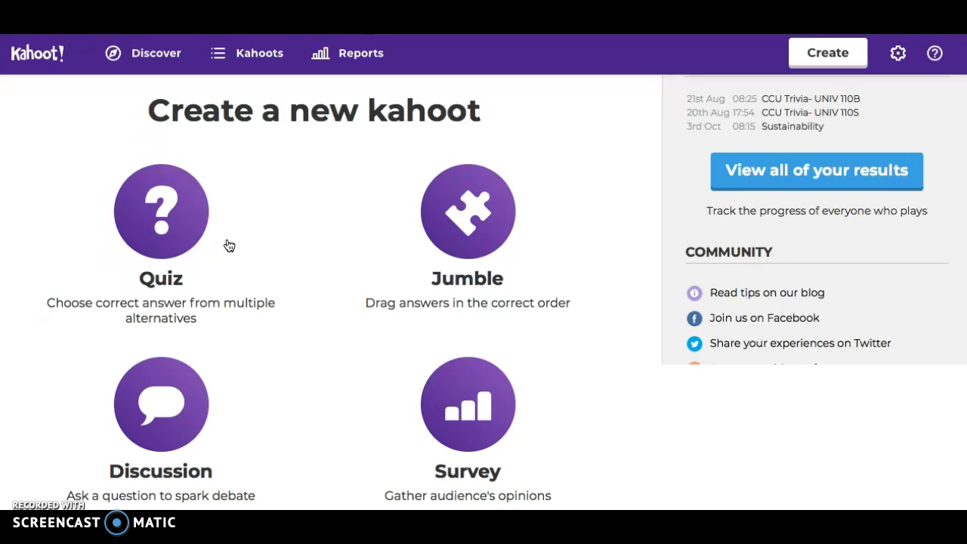
click(176, 204)
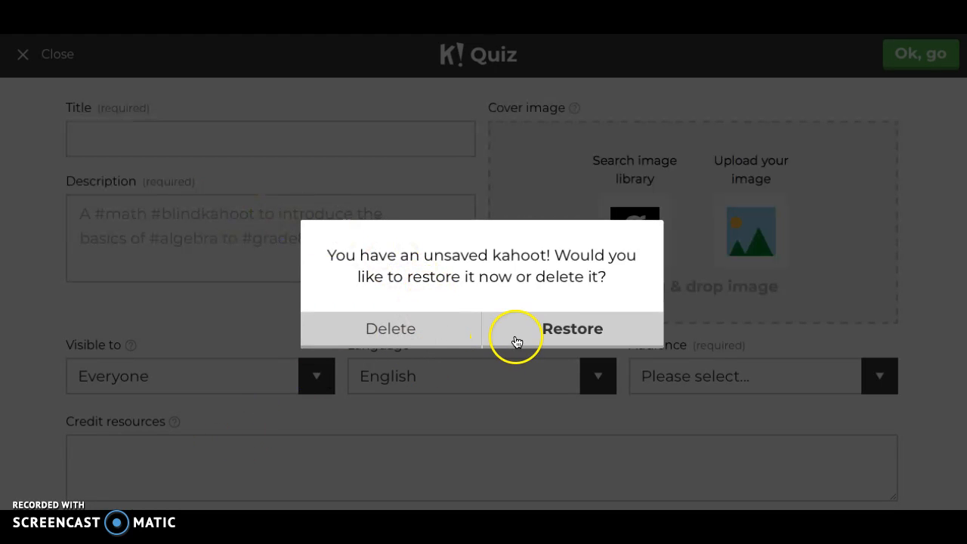
click(432, 330)
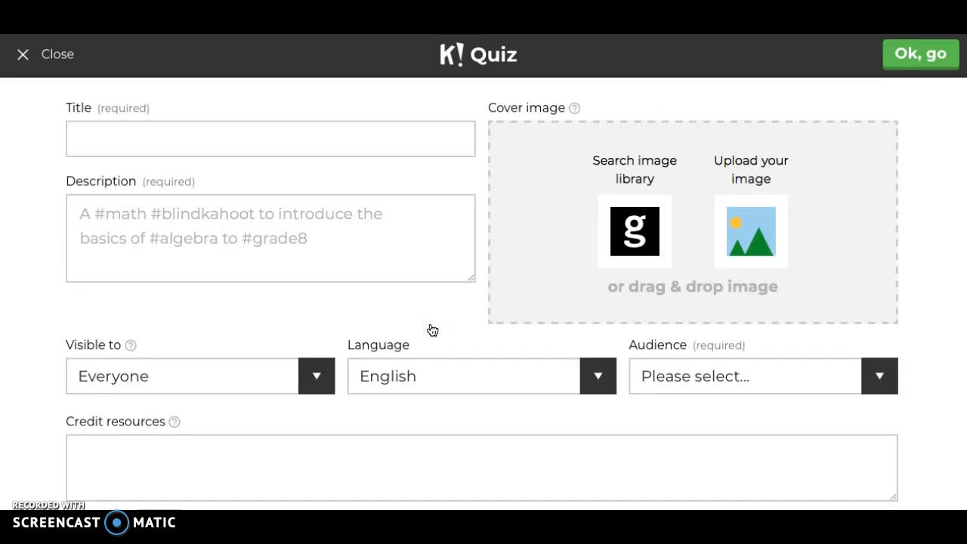
Title the quiz "CCU Trivia" and give it the description "How much do you know about CCU?".
click(123, 133)
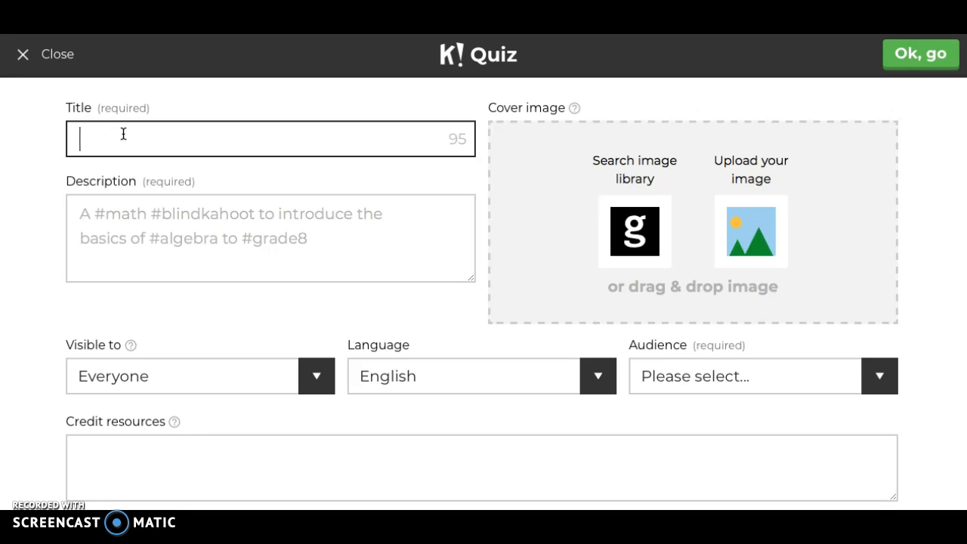
text(CCU Trivia)
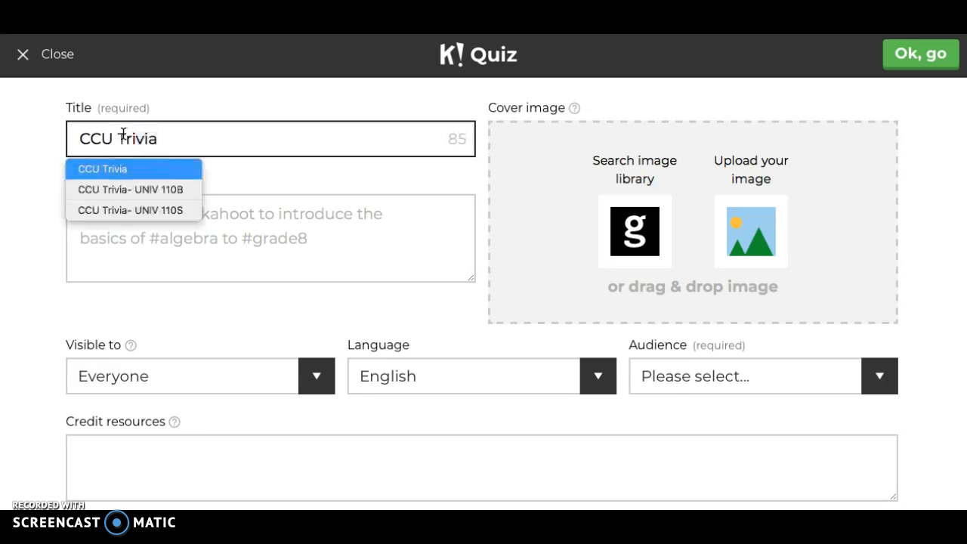
click(150, 228)
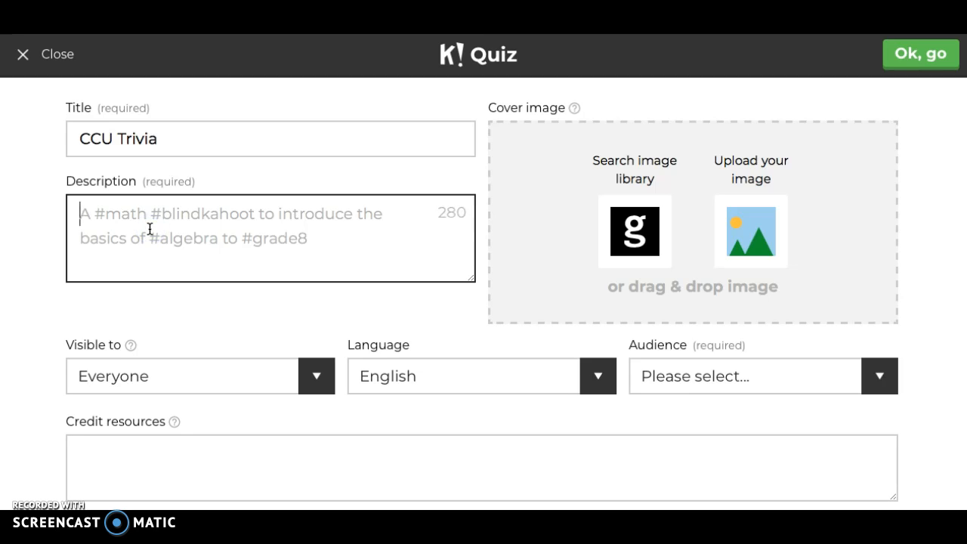
text(How much do you )
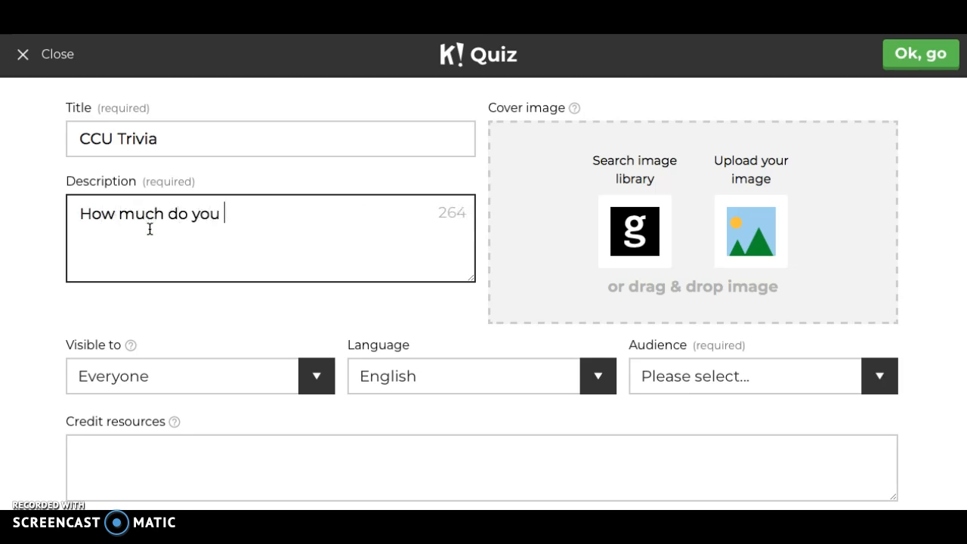
text(know about CCU?)
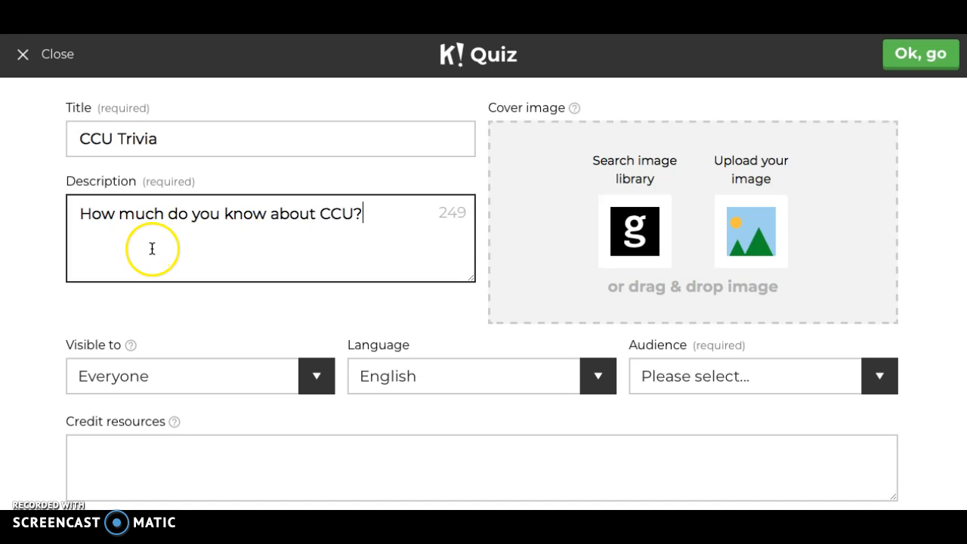
Make the quiz visible to Only me with University as its audience, and confirm the quiz details.
scroll(220, 302, down, 1)
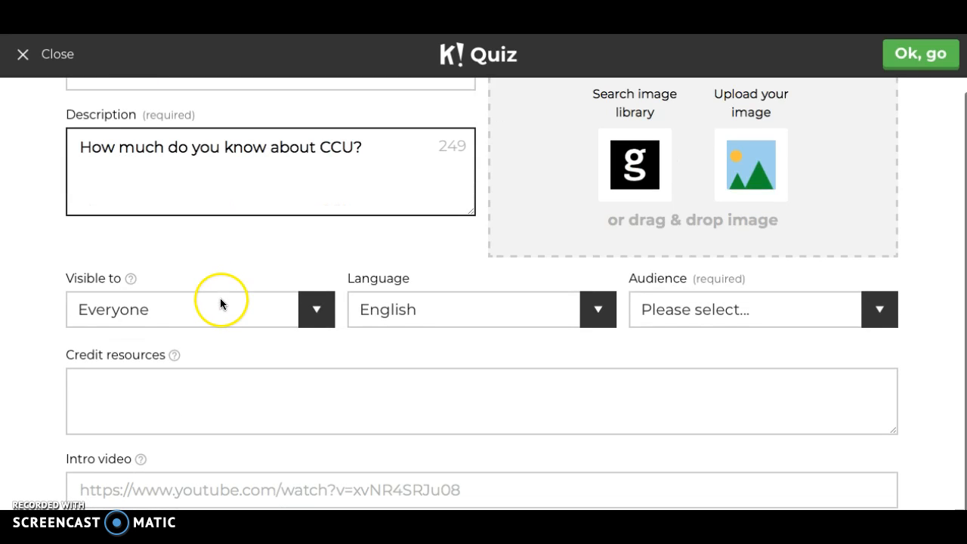
click(314, 319)
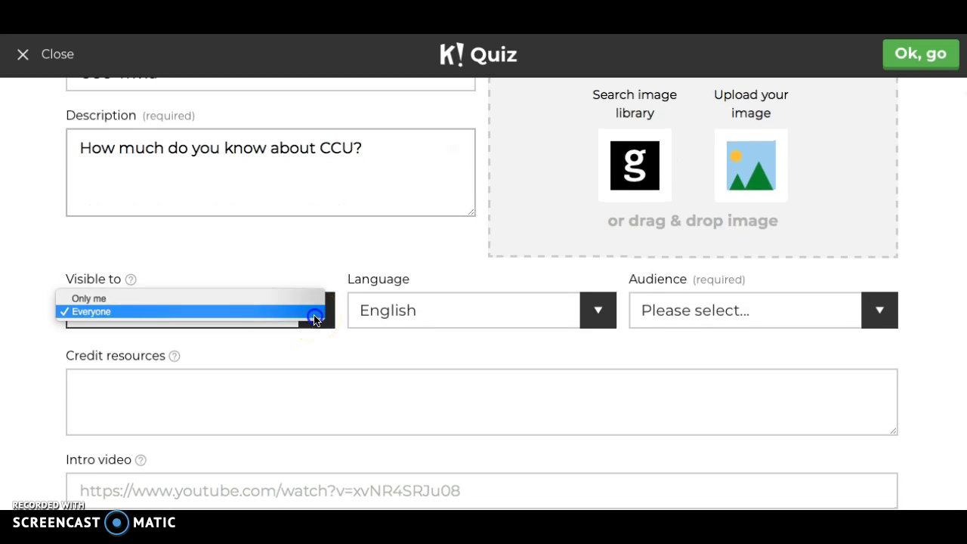
click(114, 298)
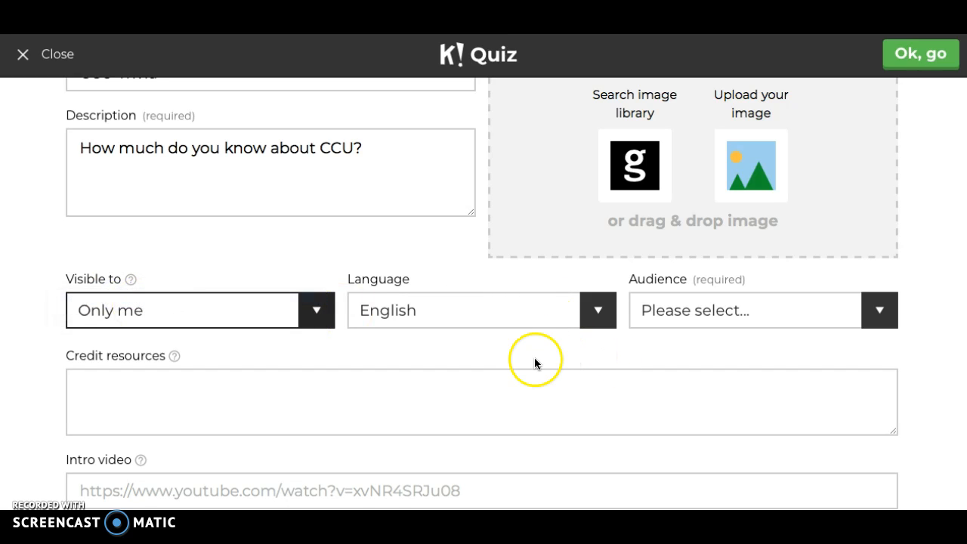
click(880, 313)
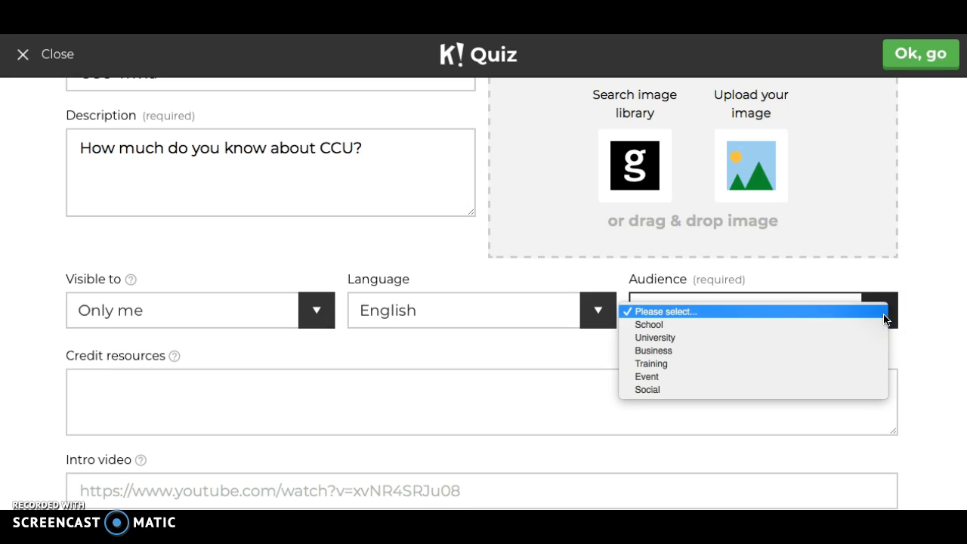
click(808, 338)
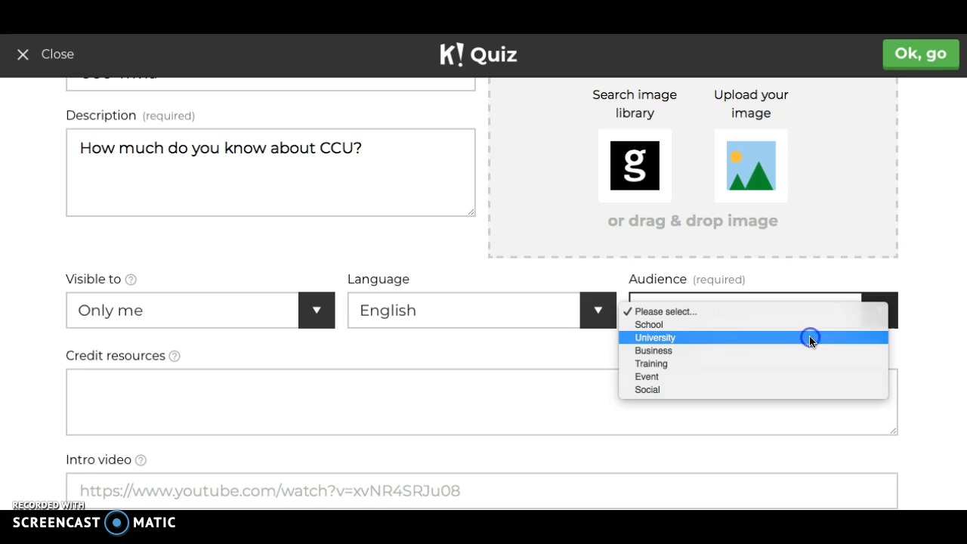
click(625, 350)
click(426, 394)
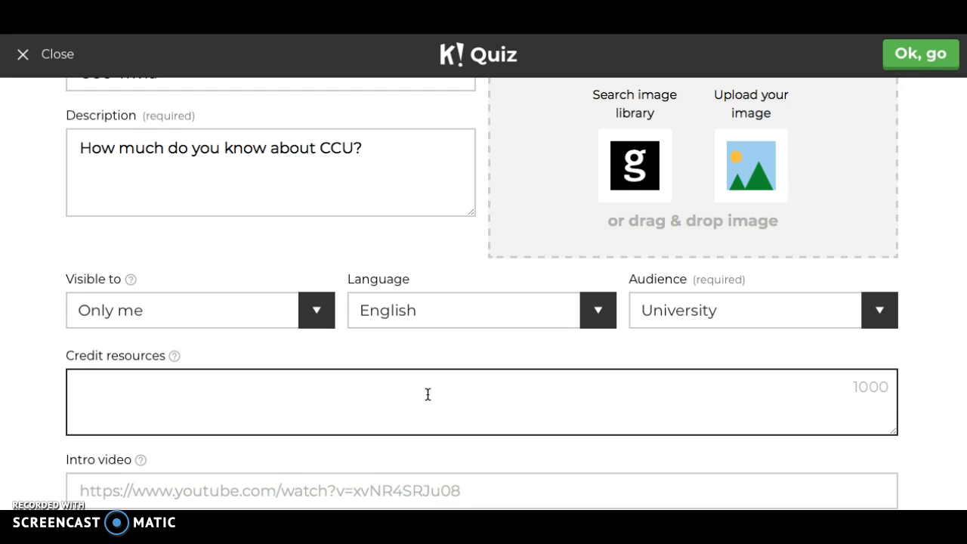
click(239, 492)
click(33, 377)
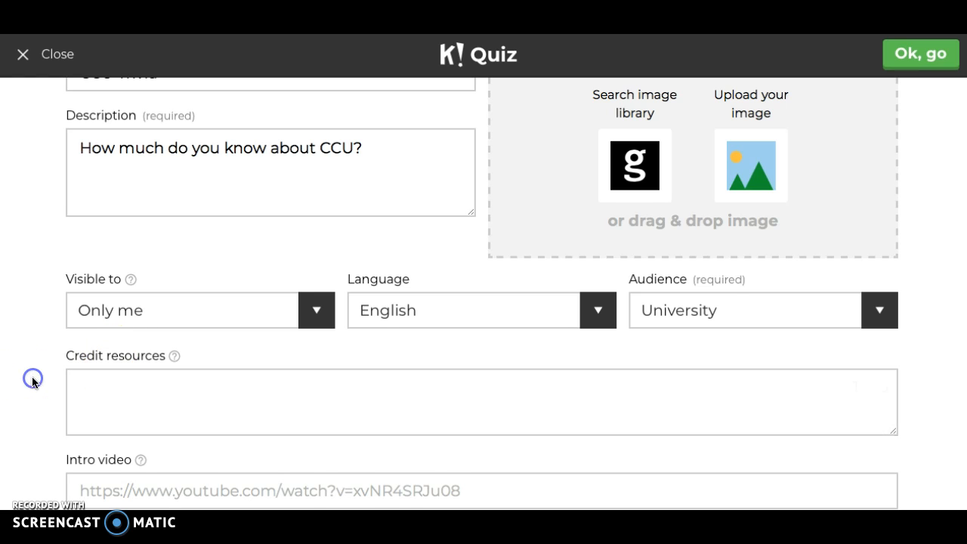
click(923, 56)
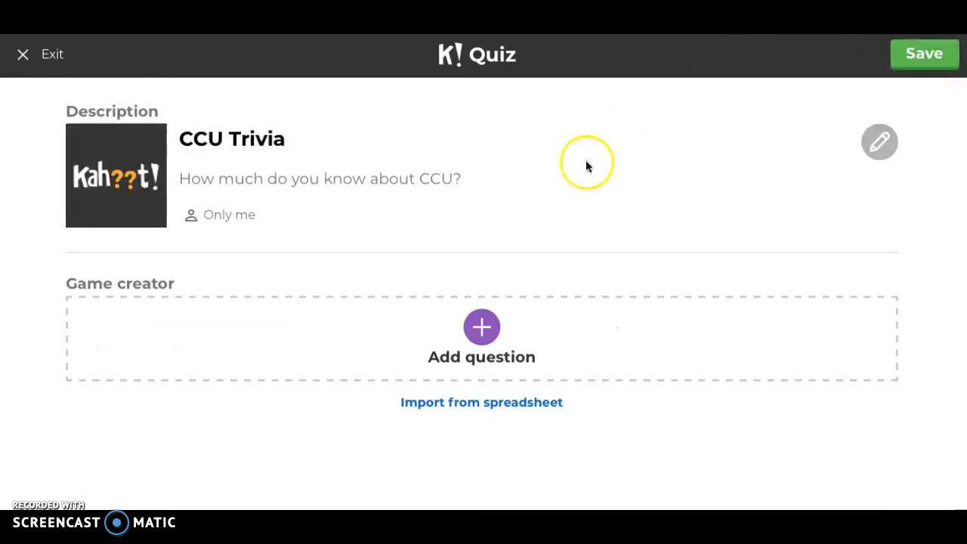
Add a first question to the quiz with the text "When was CCU founded?".
click(481, 323)
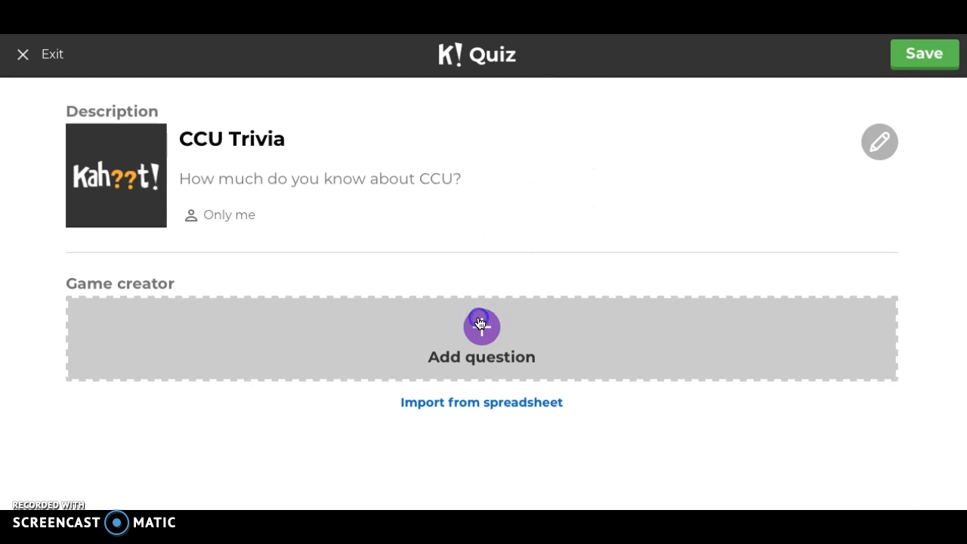
click(115, 132)
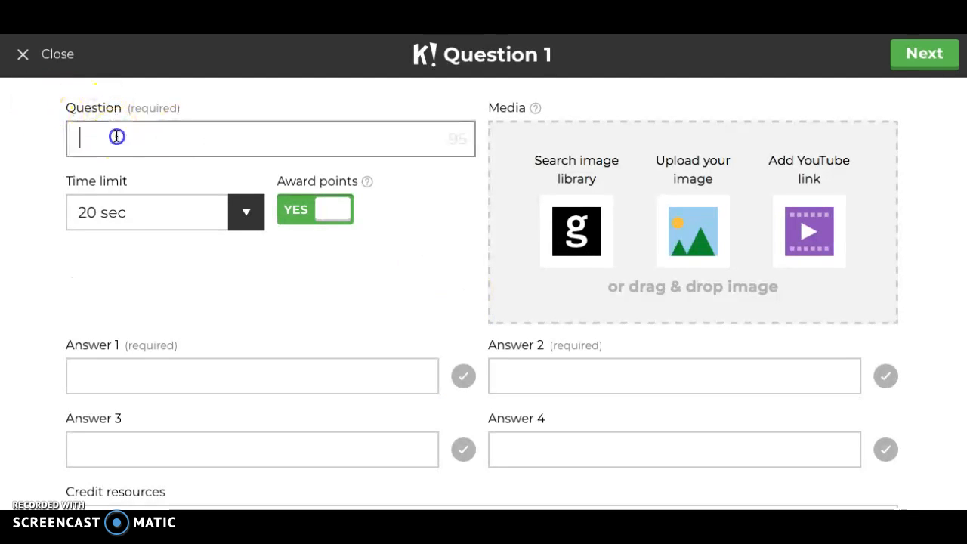
text(When was)
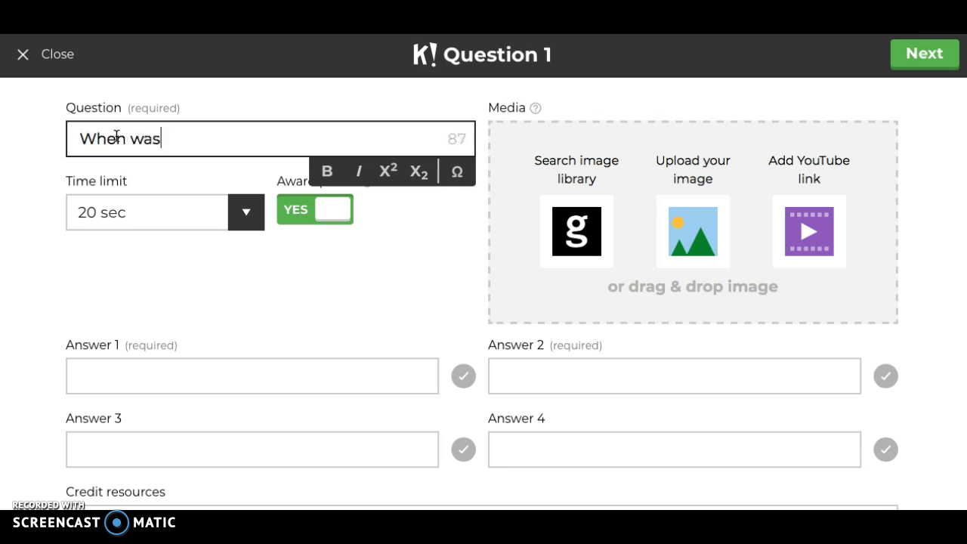
text( CCU founed?)
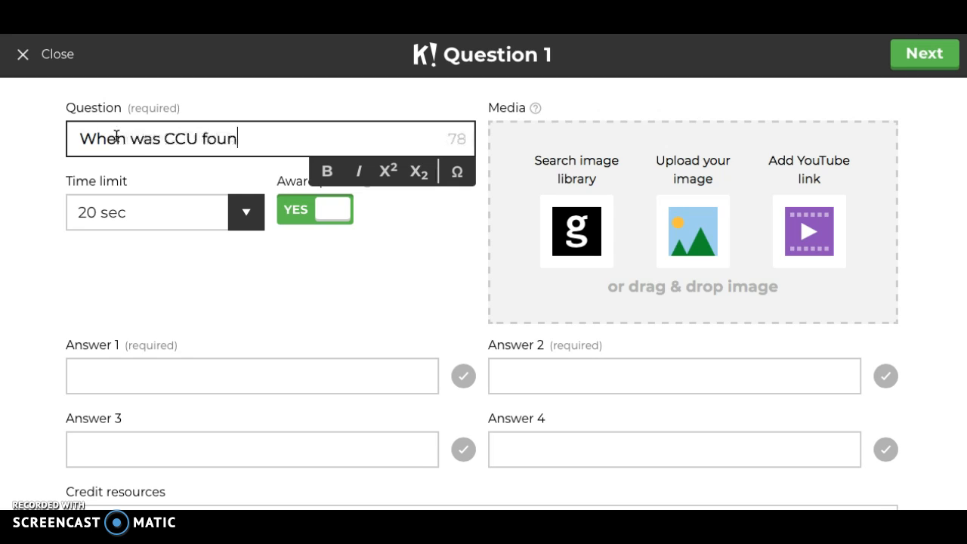
key(BackSpace)
key(BackSpace)
key(BackSpace)
text(ded?)
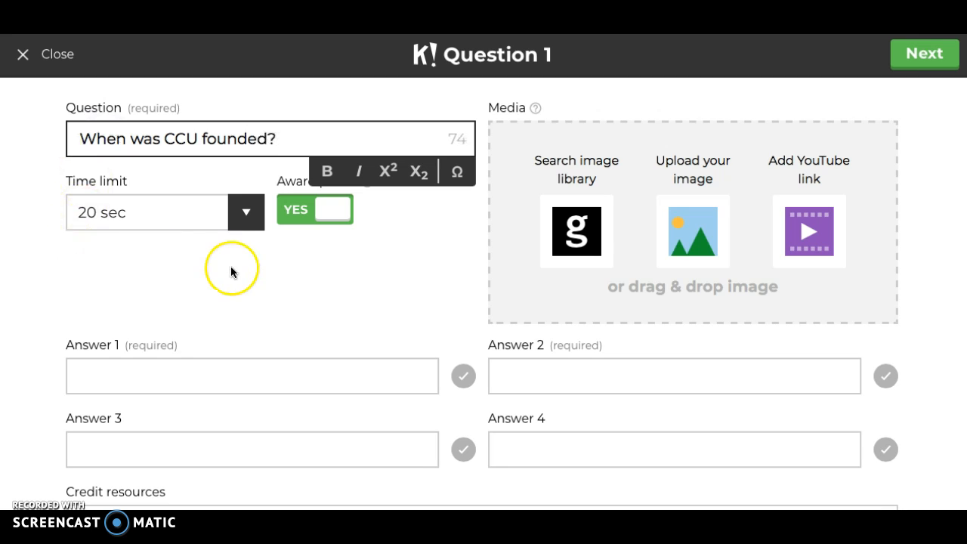
Set the question's time limit to 10 sec and turn off awarding points for it.
click(239, 215)
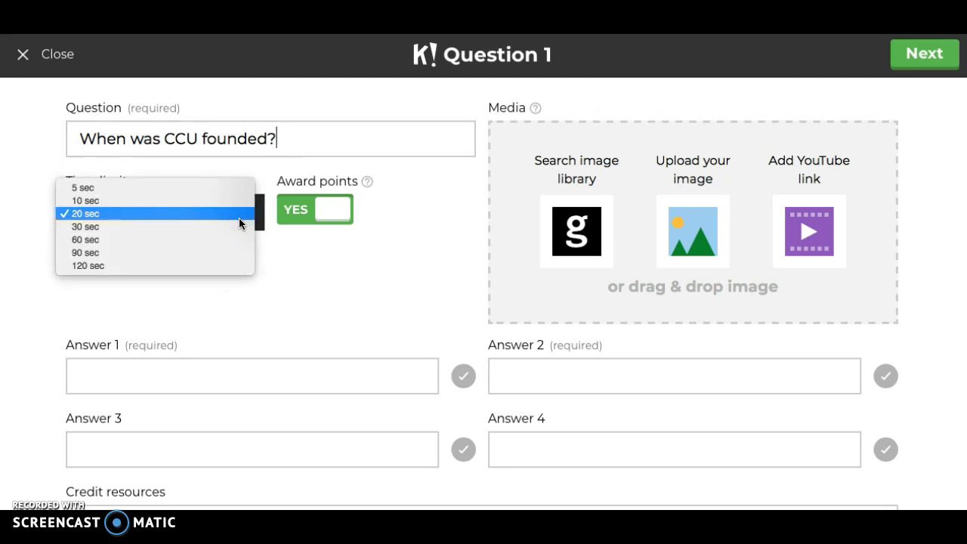
click(105, 198)
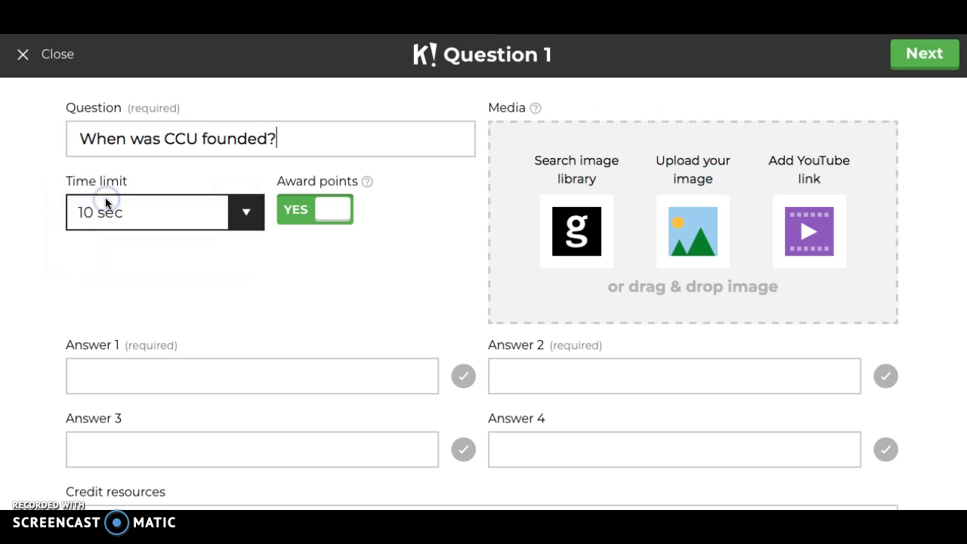
click(177, 279)
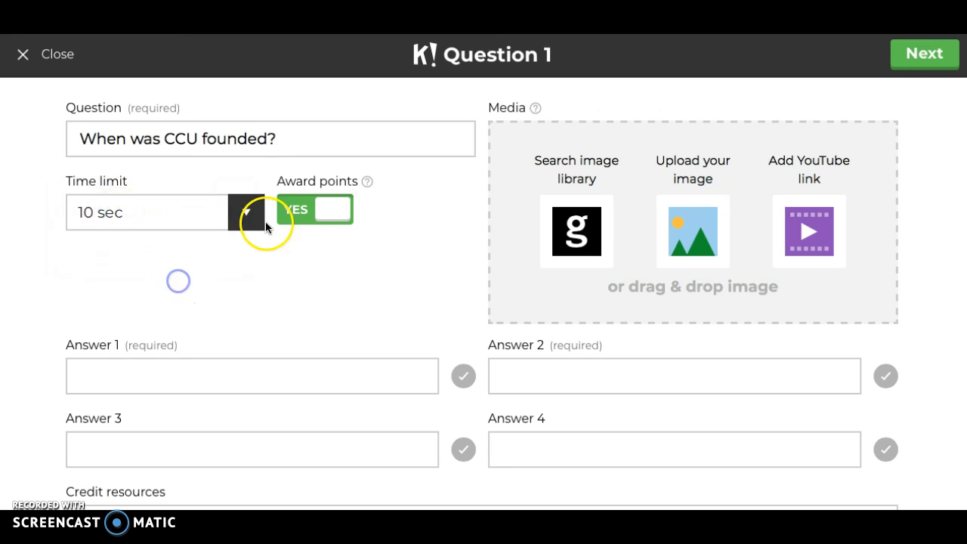
click(337, 212)
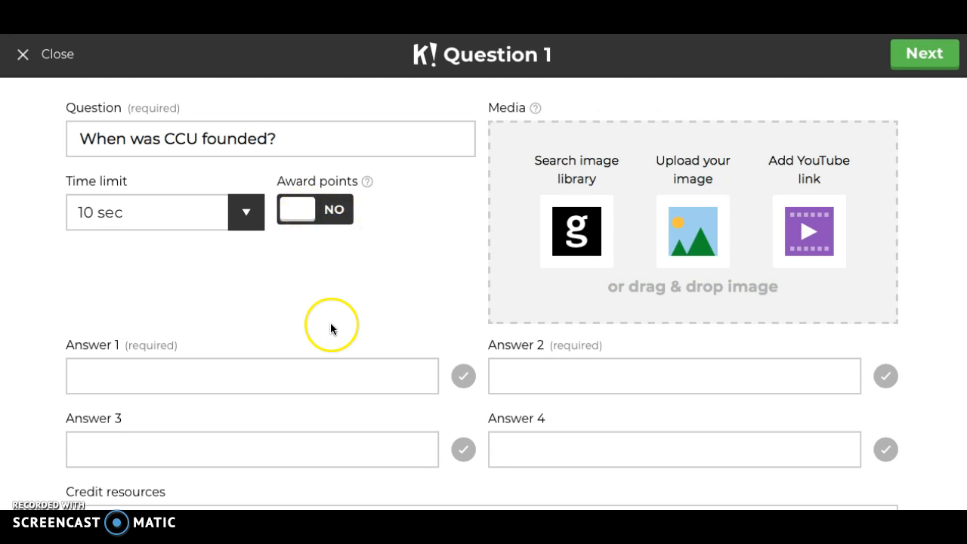
Enter 1890 as answer 1 and 1954 as answer 2, marking 1954 as the correct answer.
scroll(330, 322, down, 1)
click(217, 318)
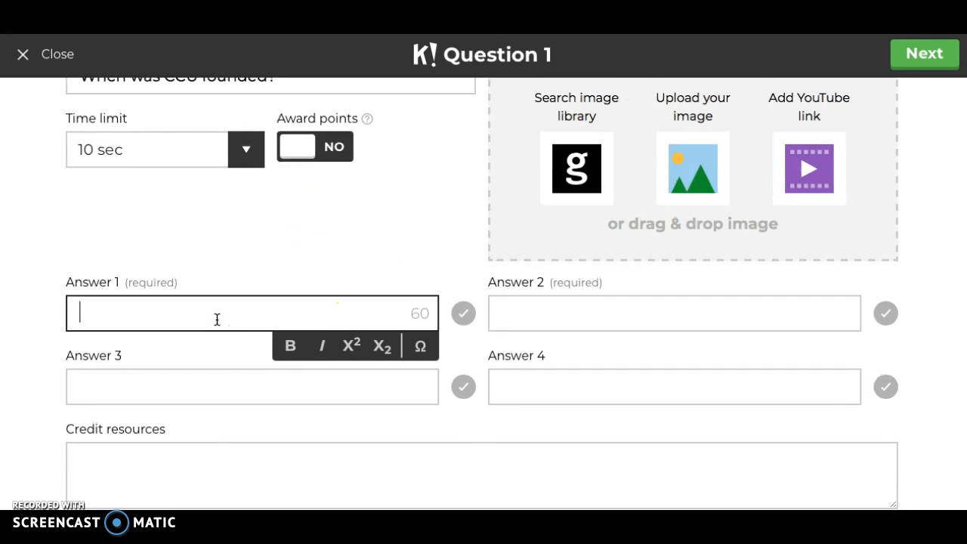
scroll(216, 320, up, 1)
scroll(217, 319, down, 1)
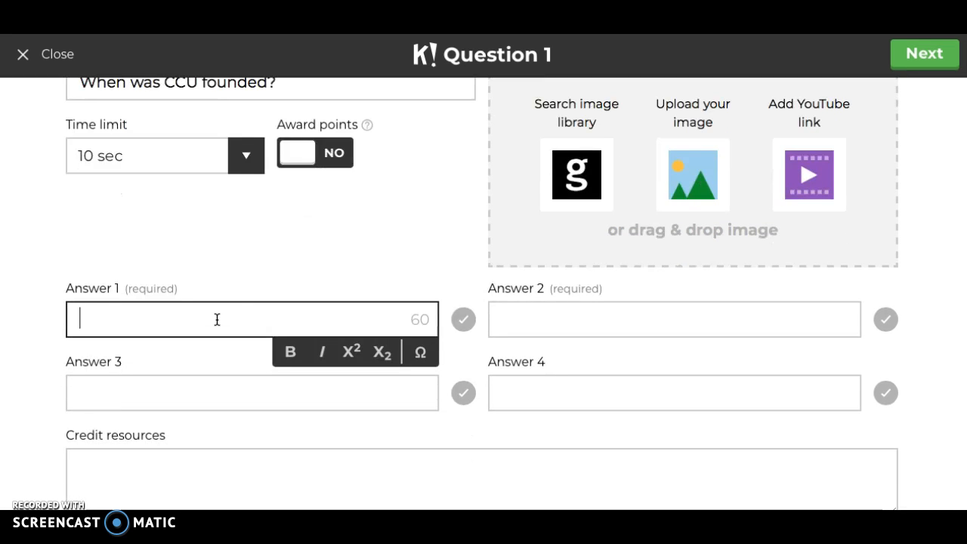
text(1890)
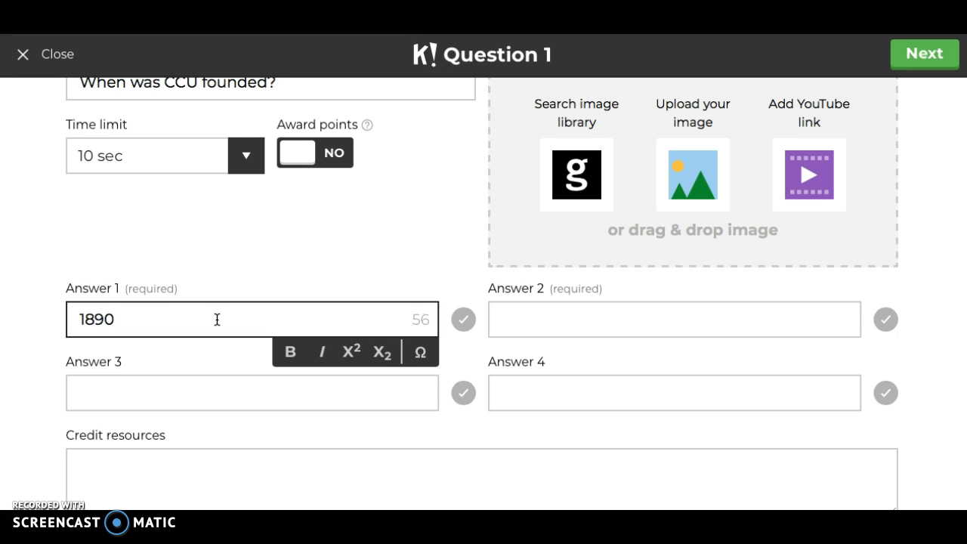
click(536, 305)
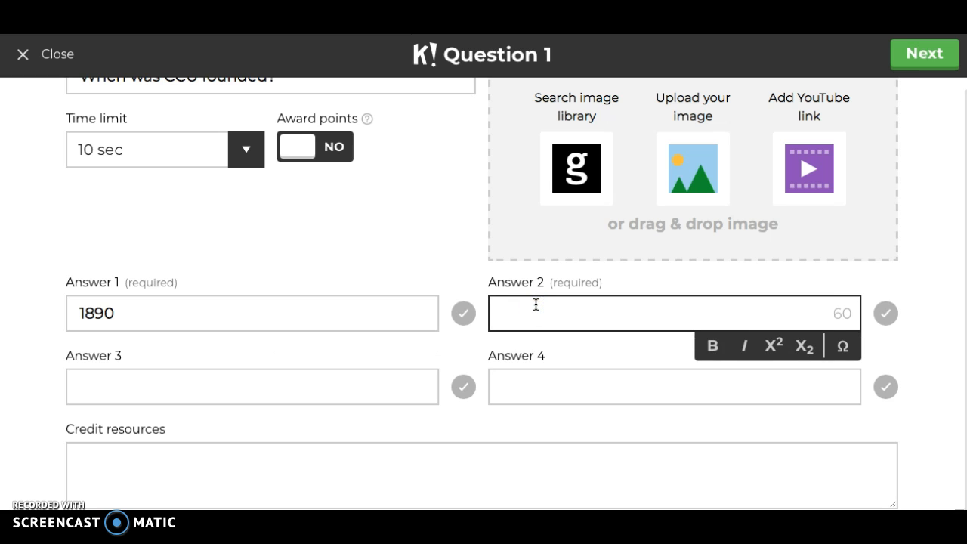
text(1954)
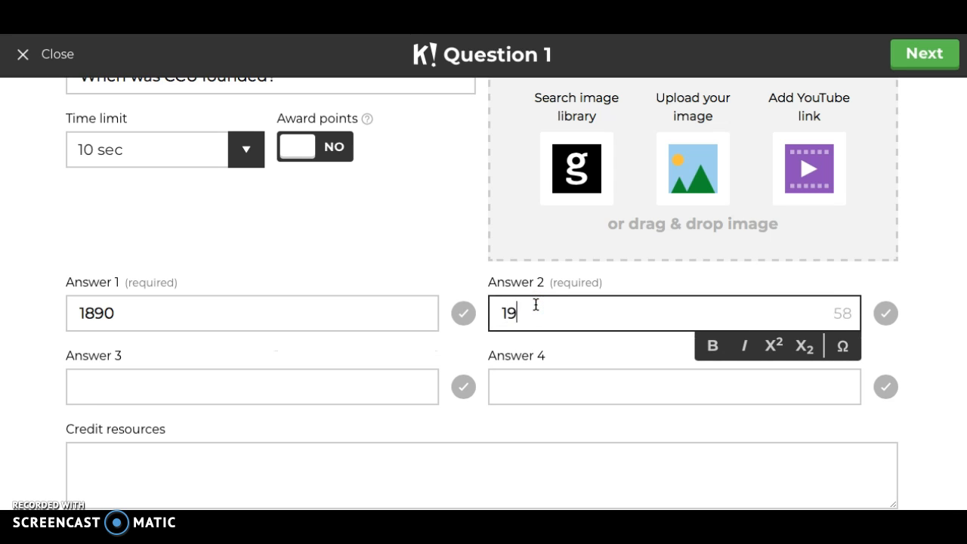
click(886, 312)
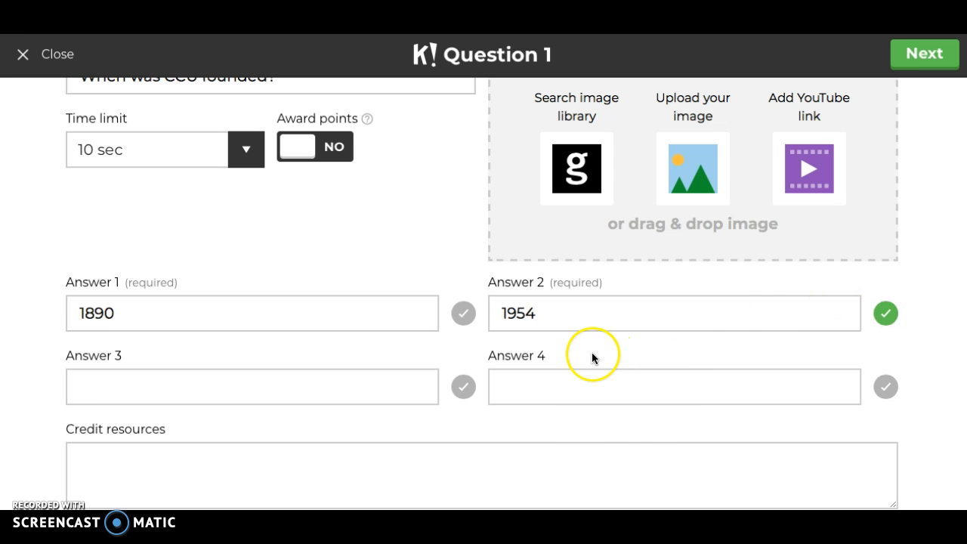
Enter 1993 as answer 3 and 1975 as answer 4, and finish the first question.
click(276, 387)
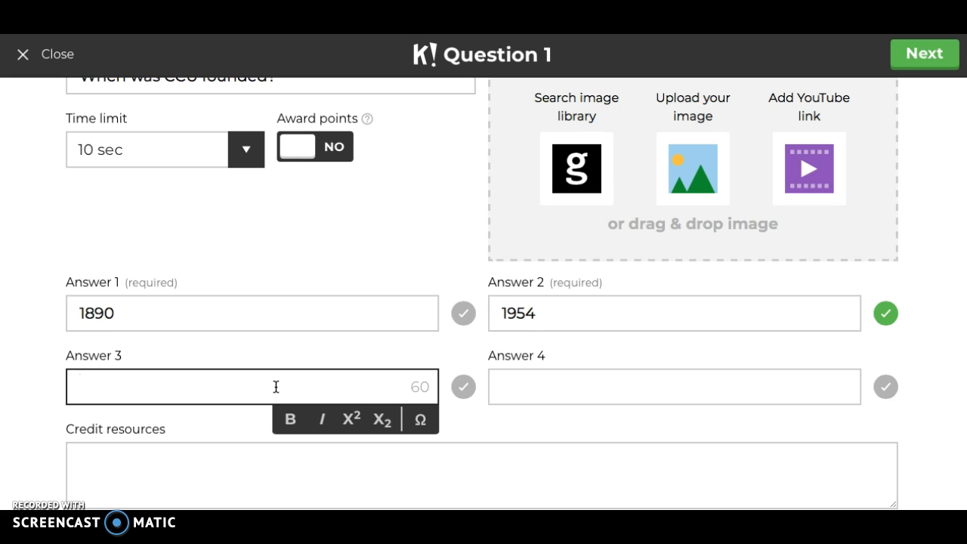
text(1993)
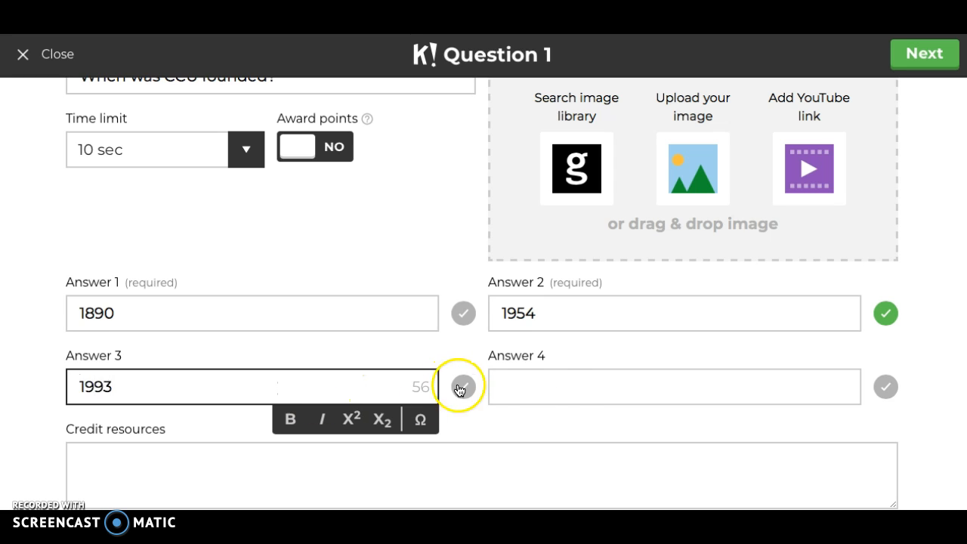
click(540, 385)
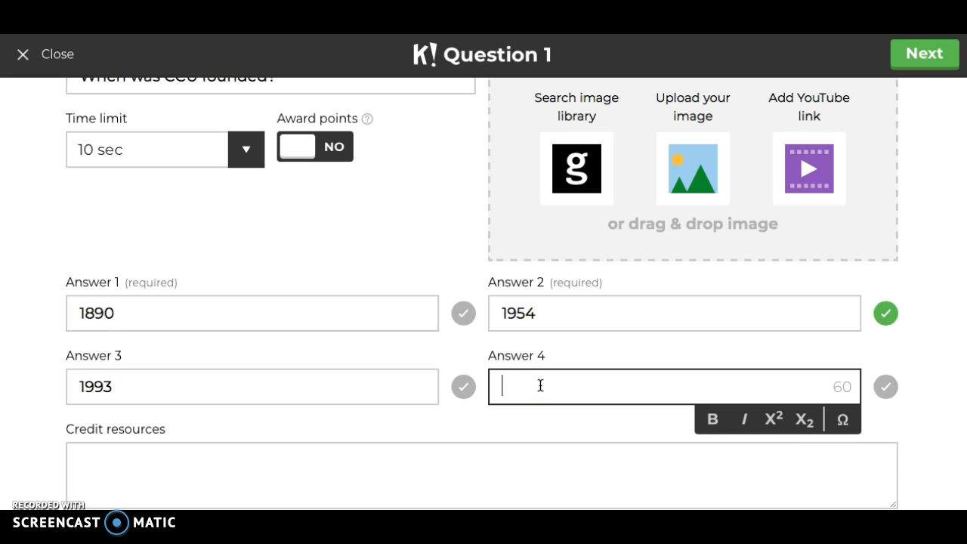
click(614, 385)
text(1975)
click(580, 444)
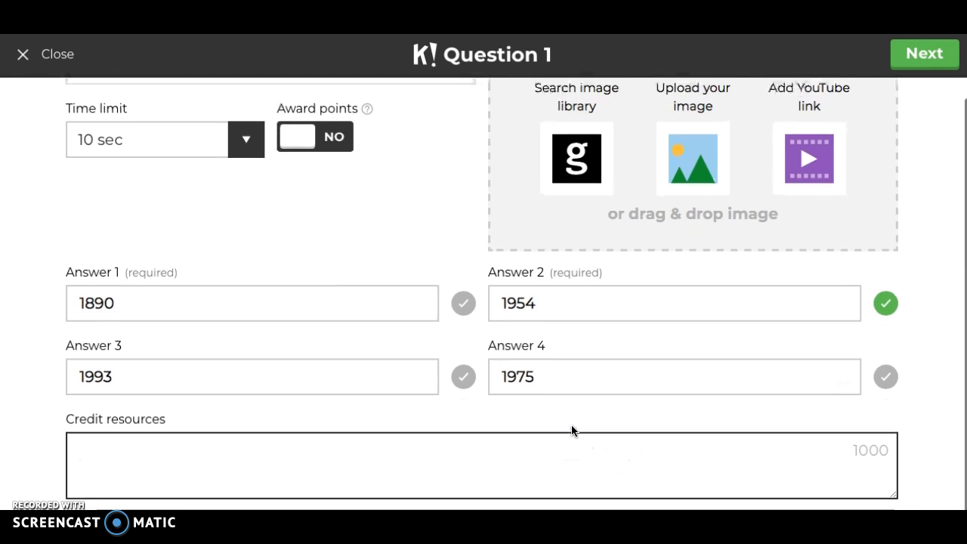
click(940, 57)
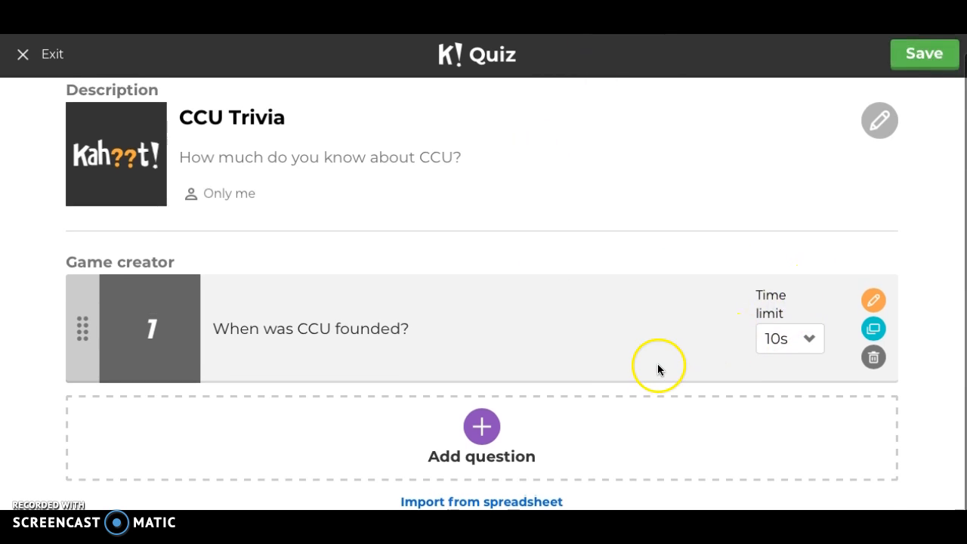
Add a second question with the text "What is our school's mascot?" and a time limit of 10 sec.
click(484, 426)
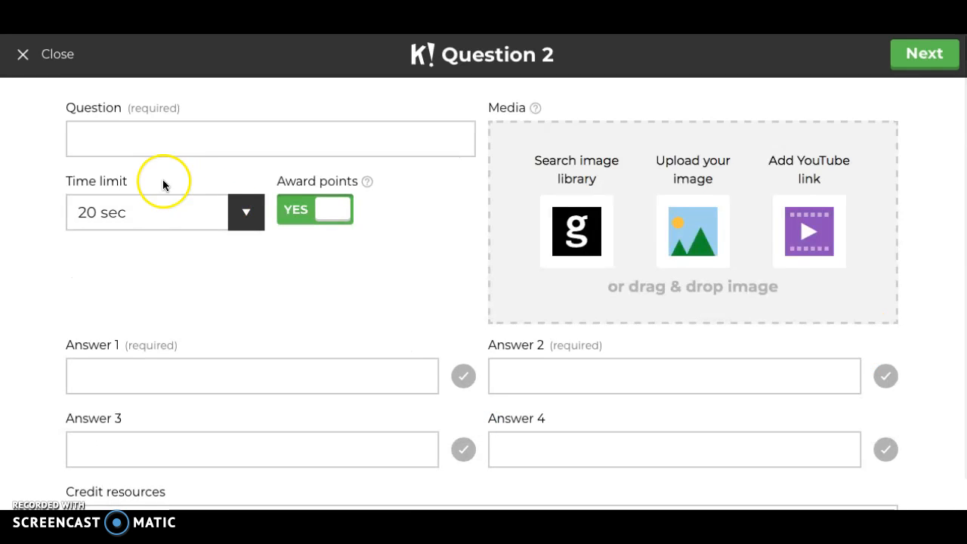
click(152, 141)
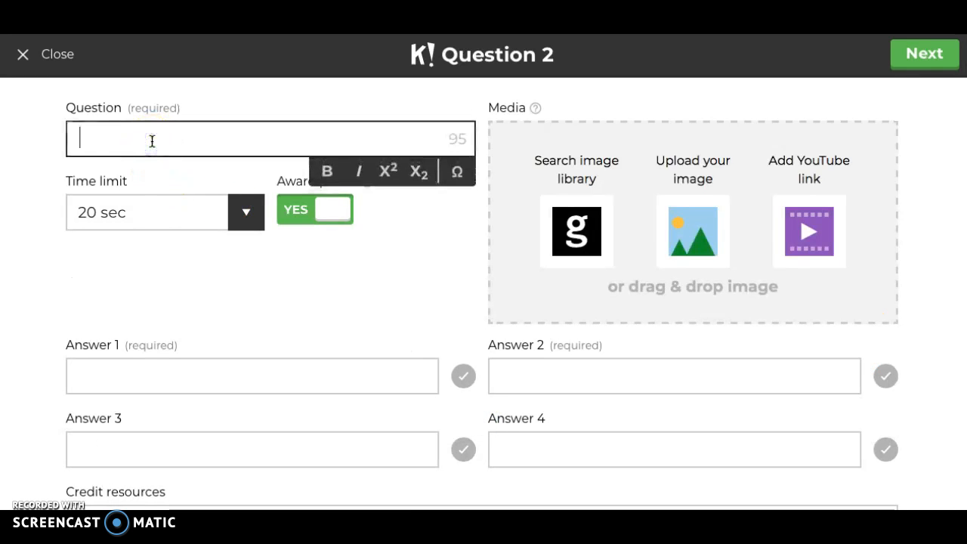
text(What)
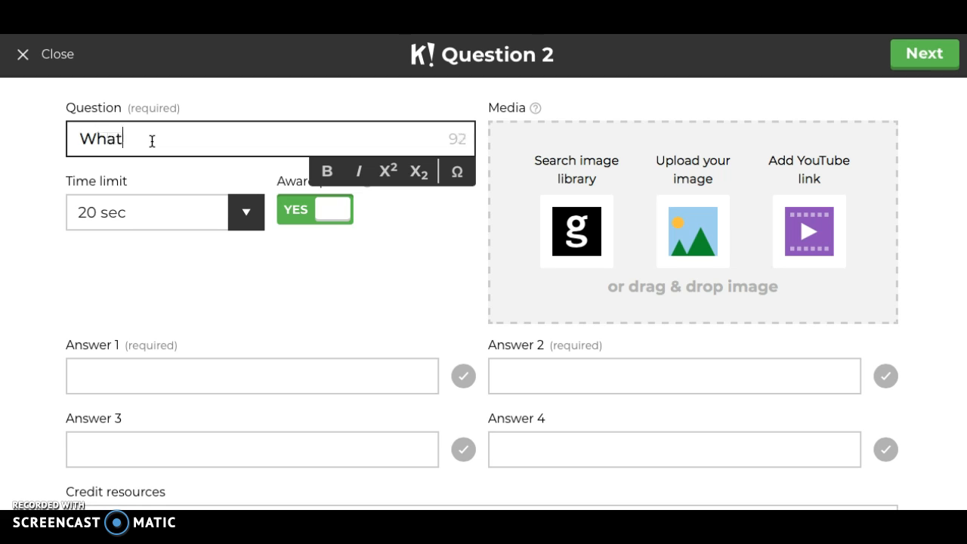
text( is our school's mascot?)
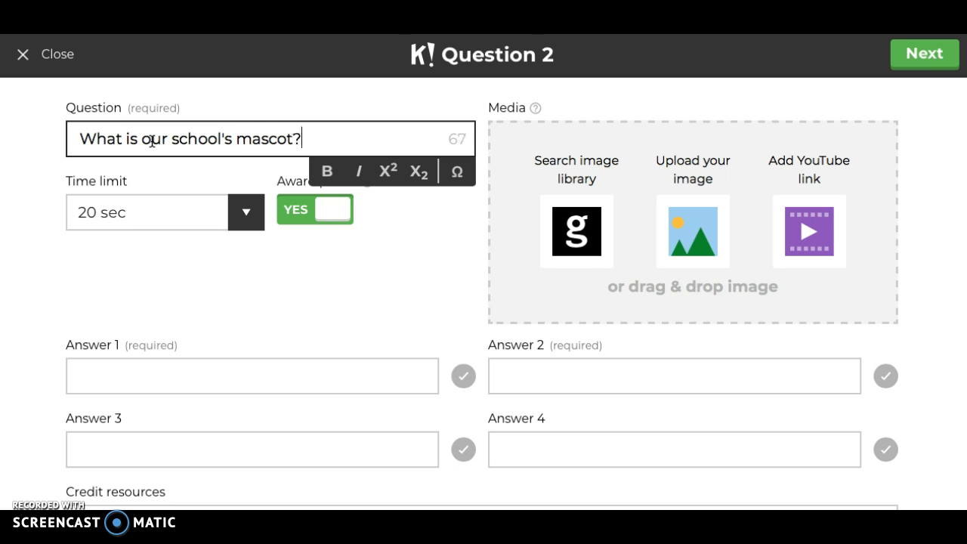
click(246, 212)
click(89, 200)
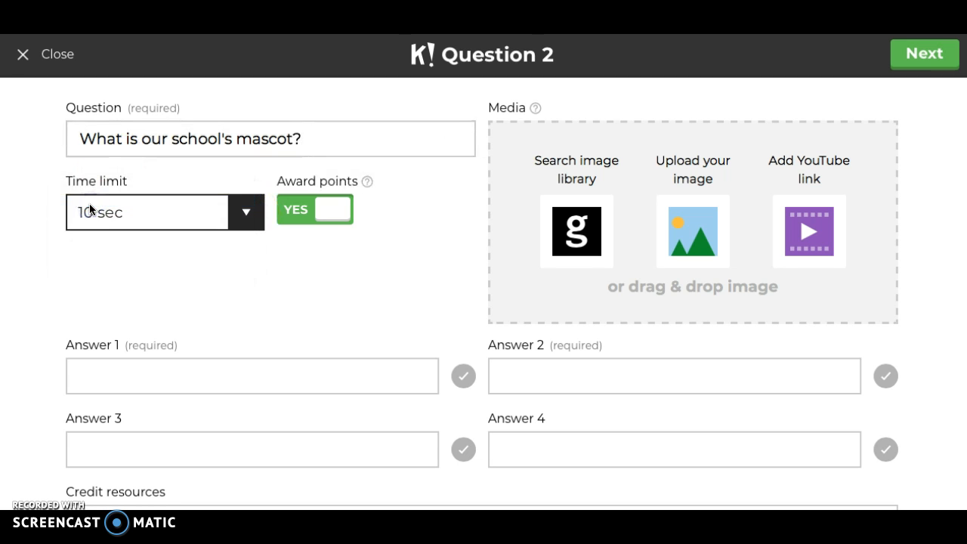
Enter "tiger" as answer 1 and "gamecocks" as answer 2 for the mascot question.
click(241, 369)
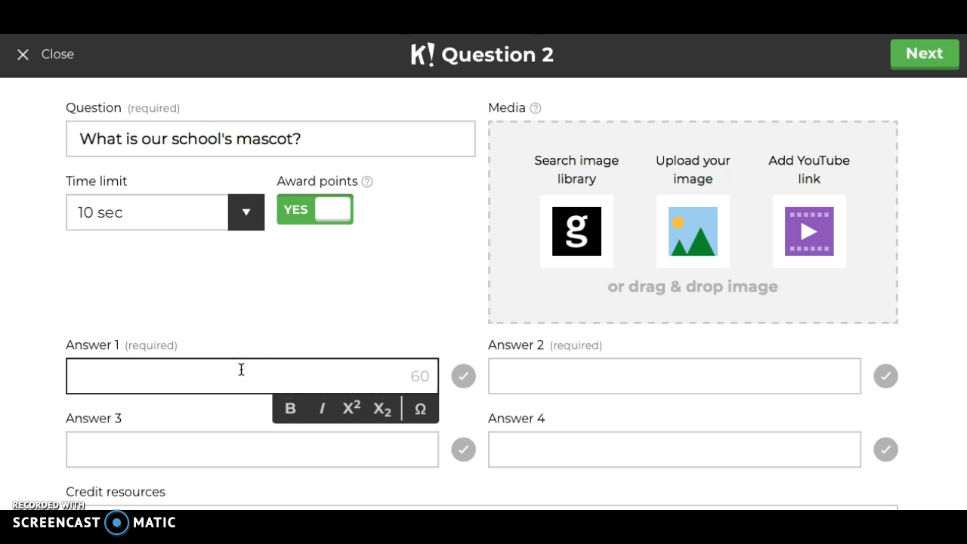
text(tiger)
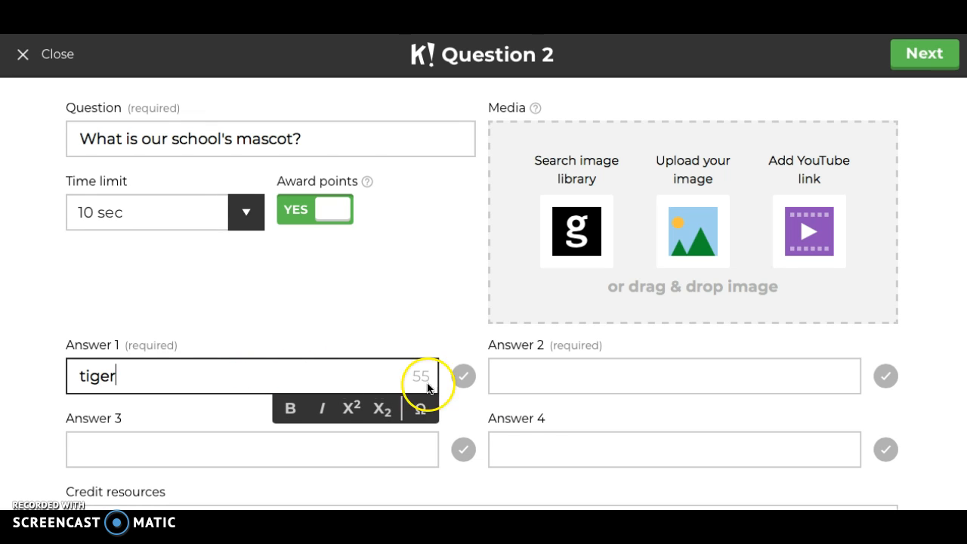
click(549, 374)
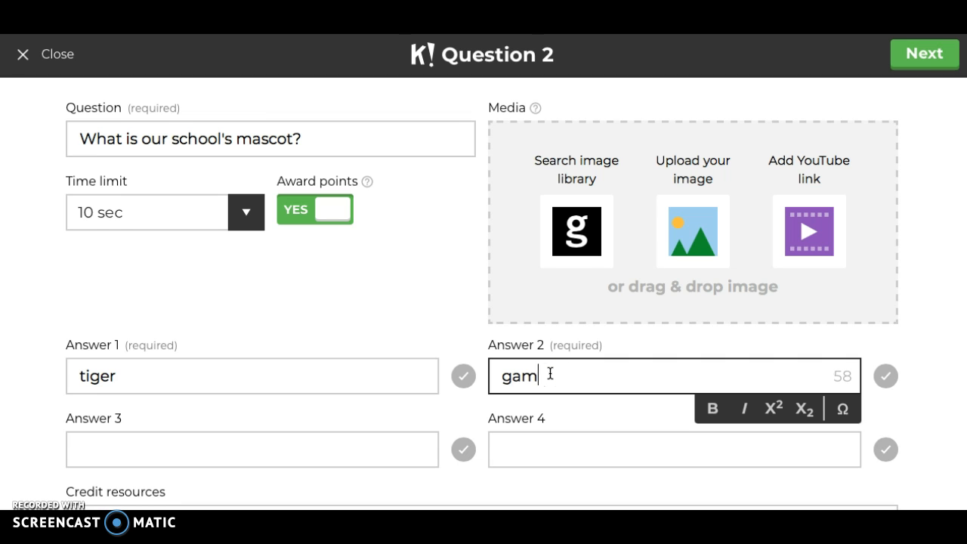
scroll(549, 374, down, 1)
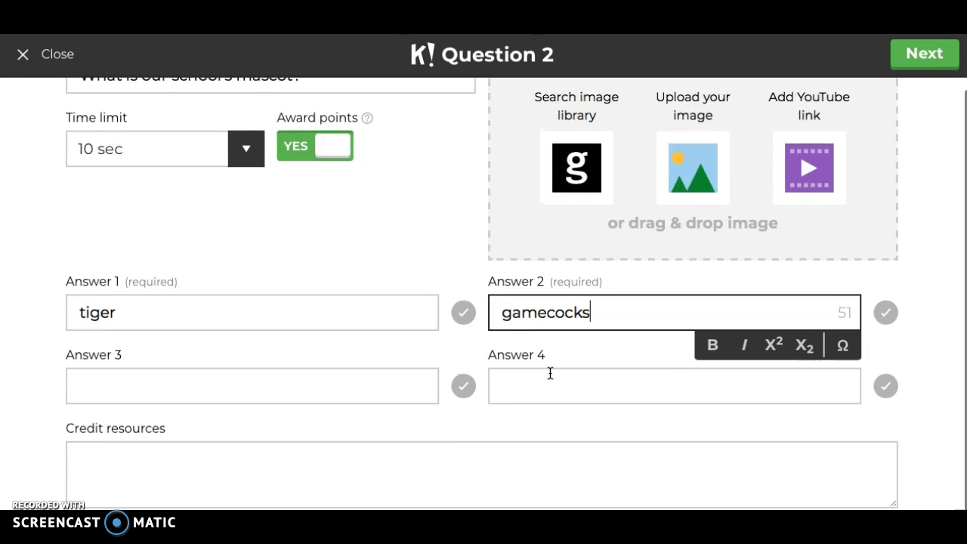
Enter "chanticleer" as answer 3, marked correct, and "eagles" as answer 4, and finish the mascot question.
click(322, 381)
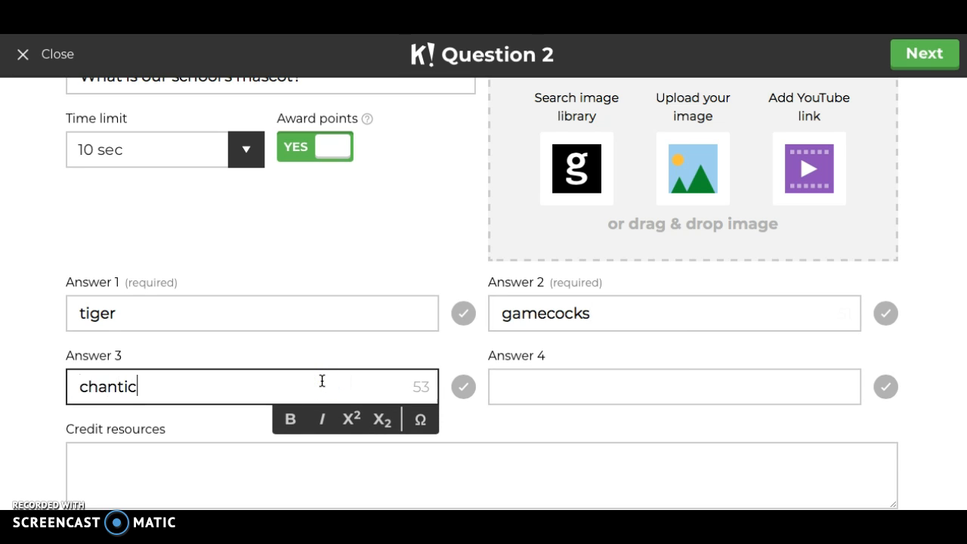
text(chanticleer)
click(462, 387)
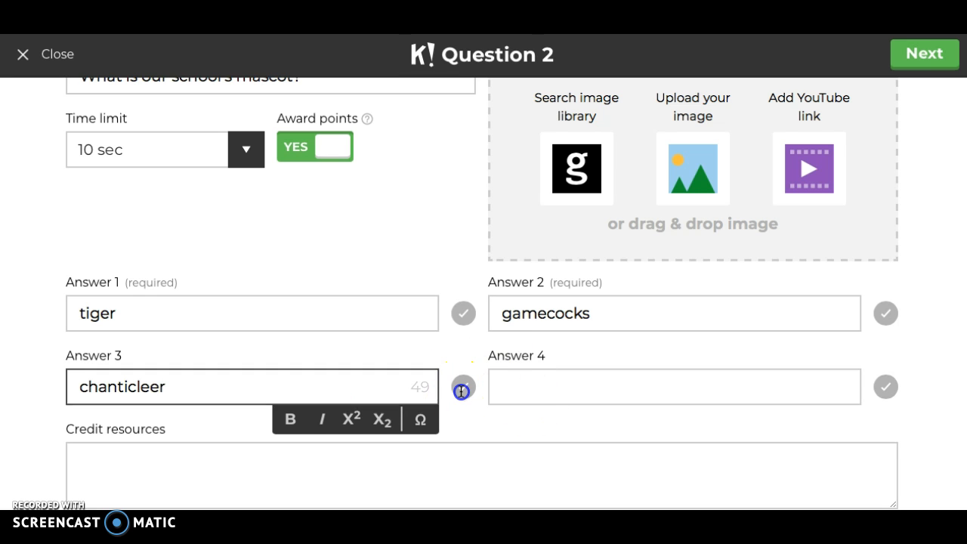
click(614, 391)
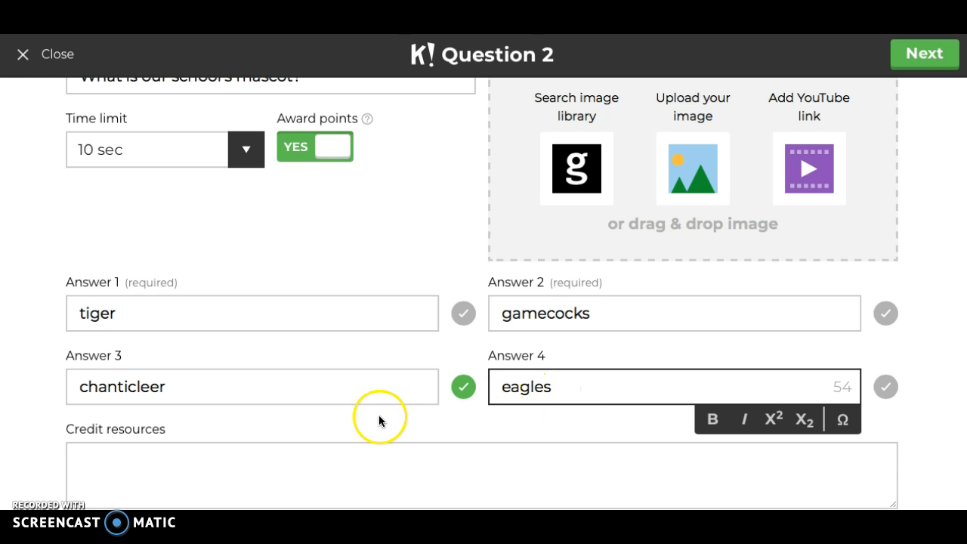
scroll(372, 419, down, 1)
scroll(371, 420, up, 1)
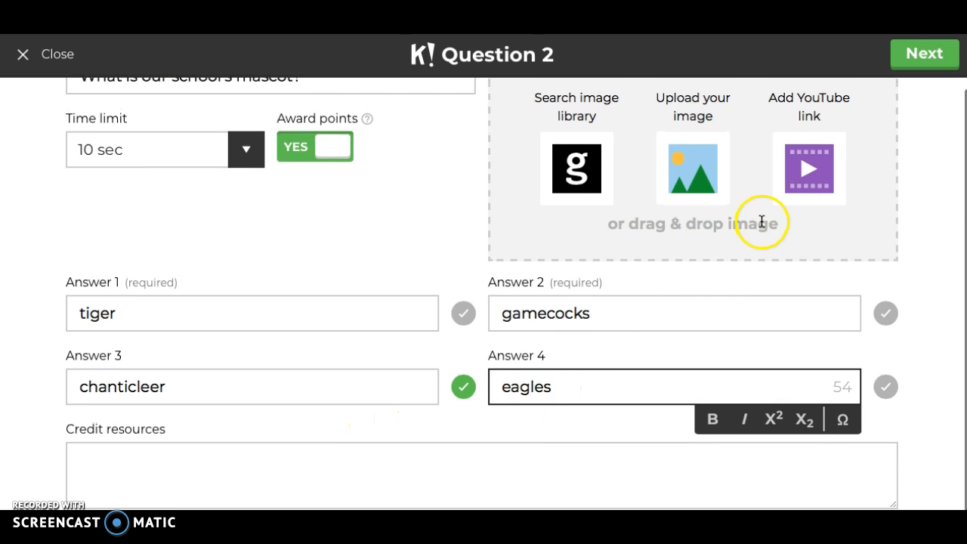
click(925, 55)
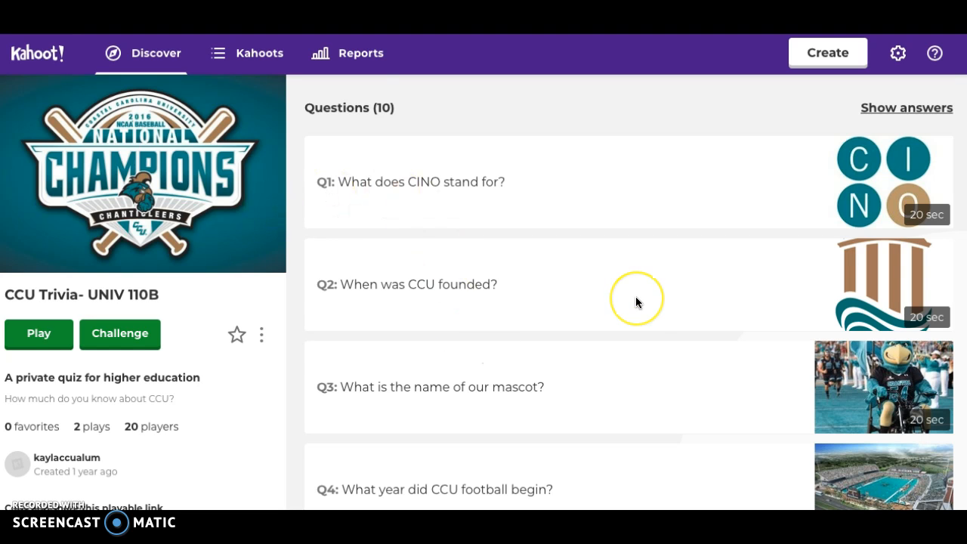
Look through the questions, images and time limits of the existing quiz "CCU Trivia- UNIV 110B".
scroll(635, 301, down, 7)
scroll(635, 301, down, 2)
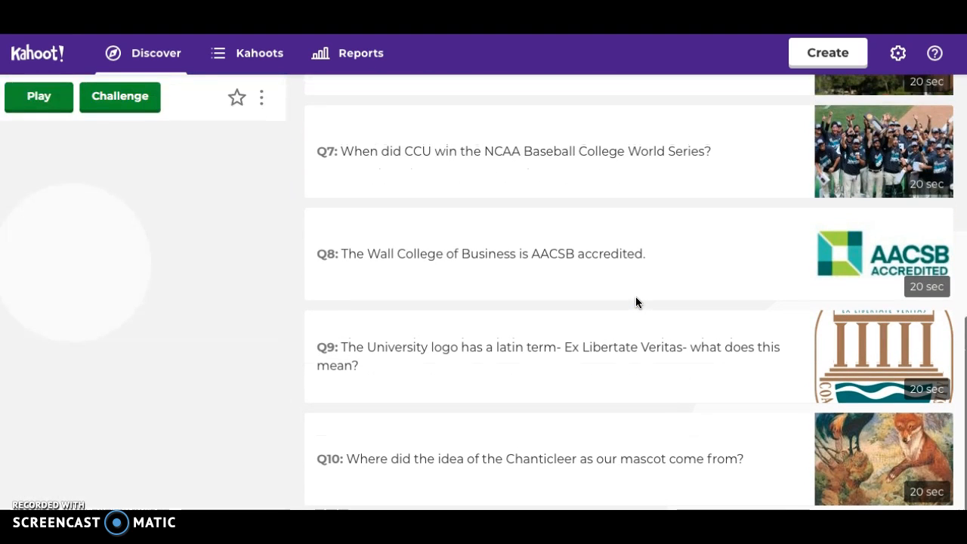
scroll(635, 301, up, 9)
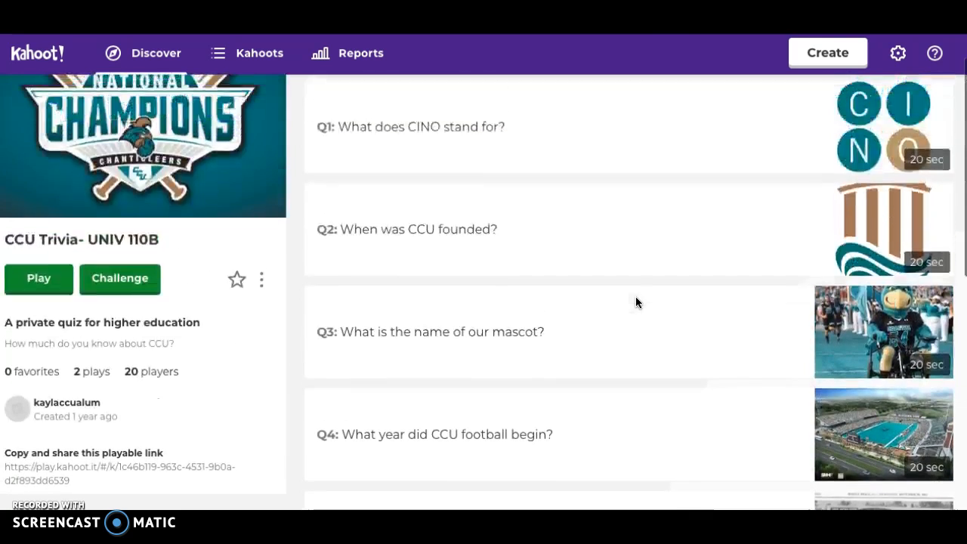
scroll(917, 393, down, 2)
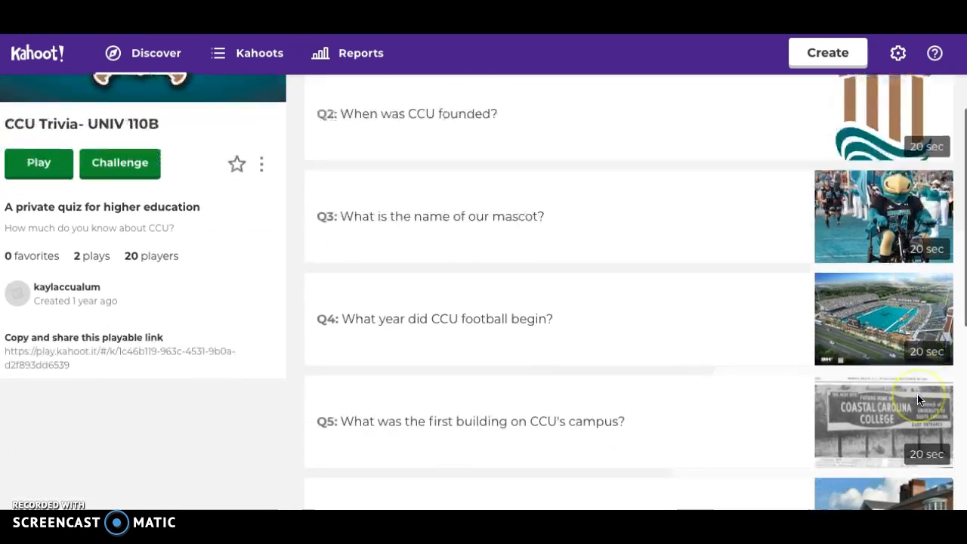
scroll(765, 336, up, 2)
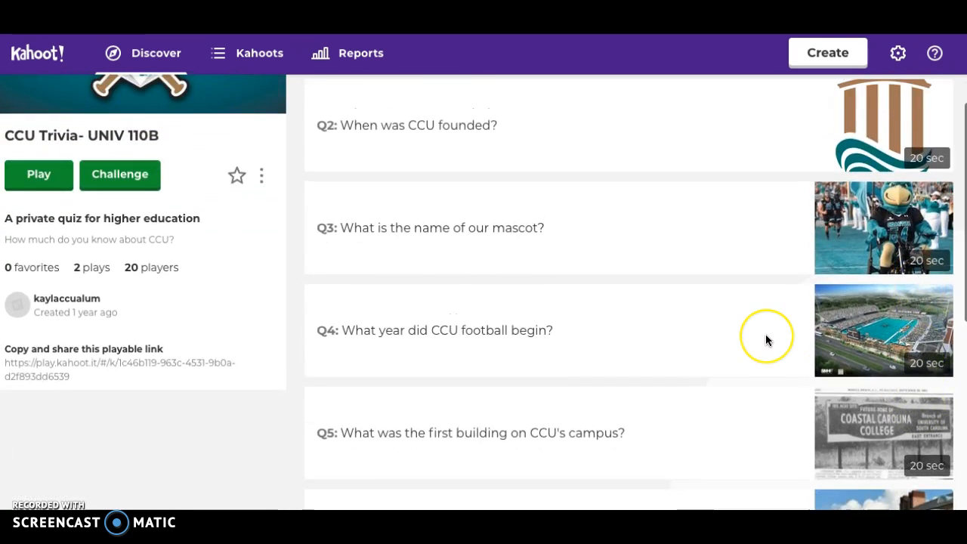
scroll(764, 336, down, 2)
scroll(765, 336, down, 3)
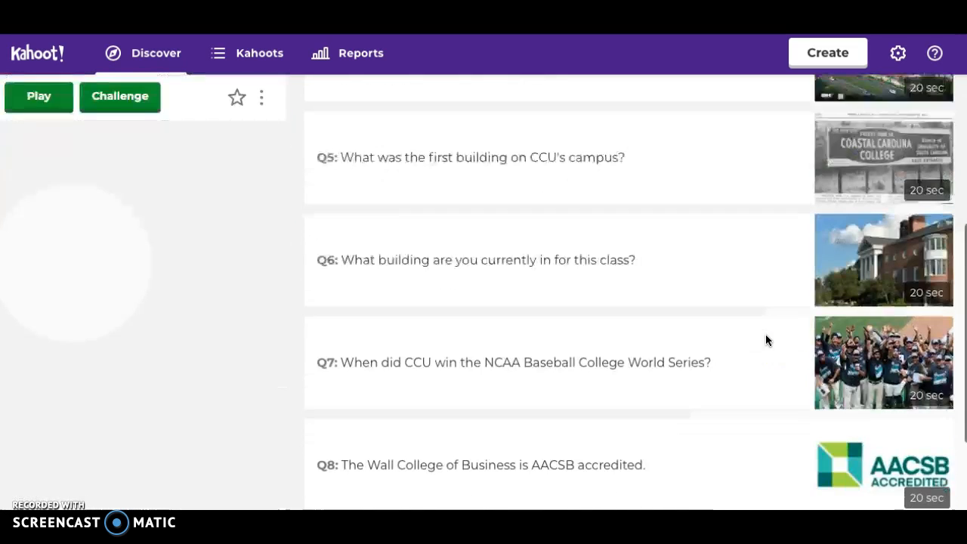
scroll(765, 336, down, 2)
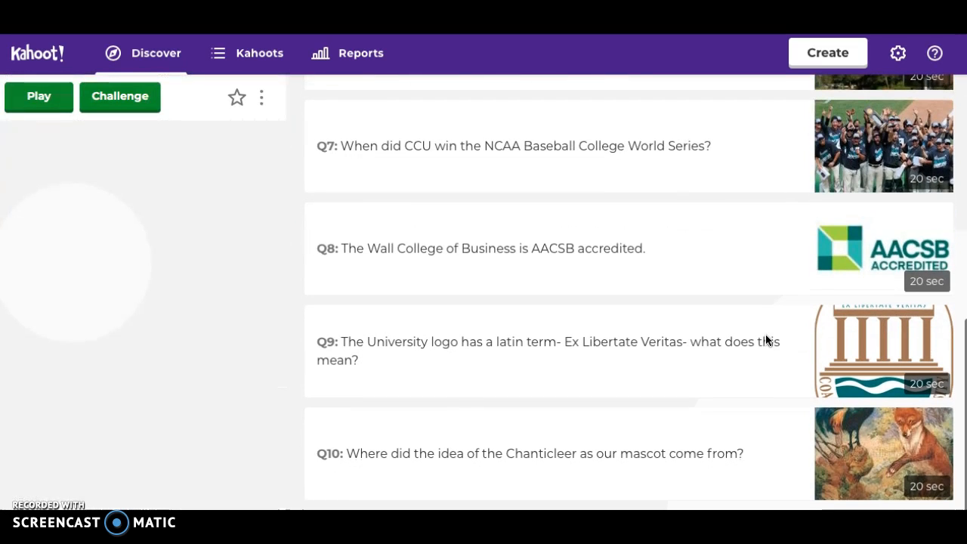
scroll(763, 326, up, 2)
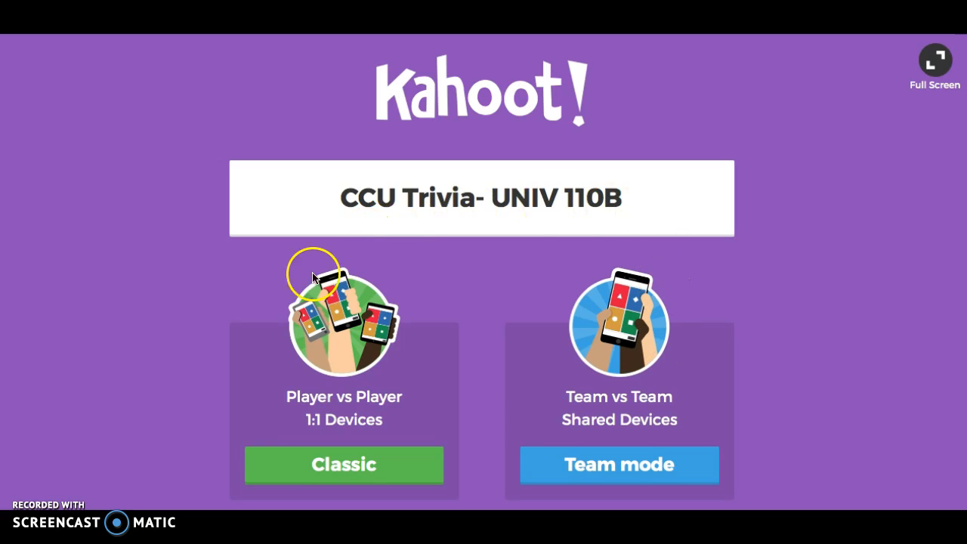
Host the "CCU Trivia- UNIV 110B" quiz in Classic player vs player mode and start the game once a player has joined.
click(345, 469)
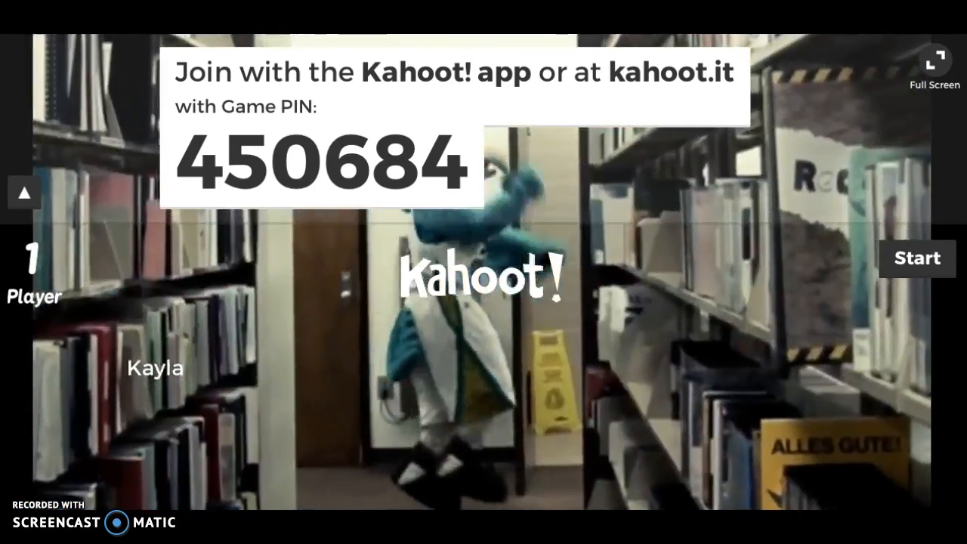
key(XF86AudioRaiseVolume)
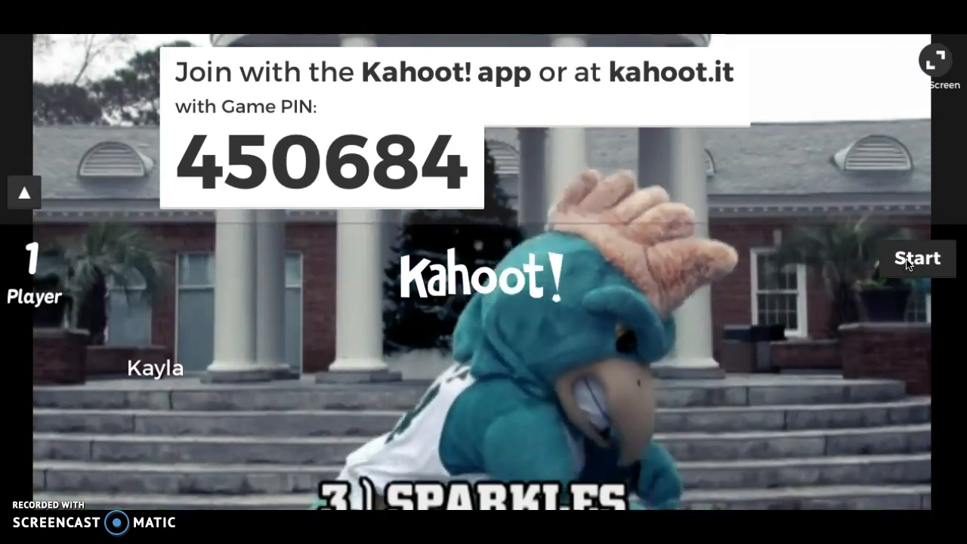
click(913, 259)
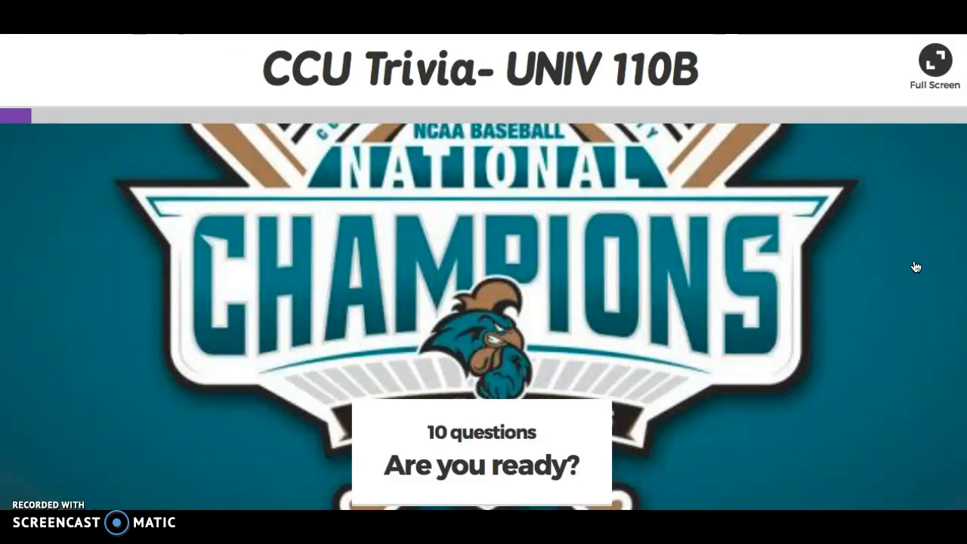